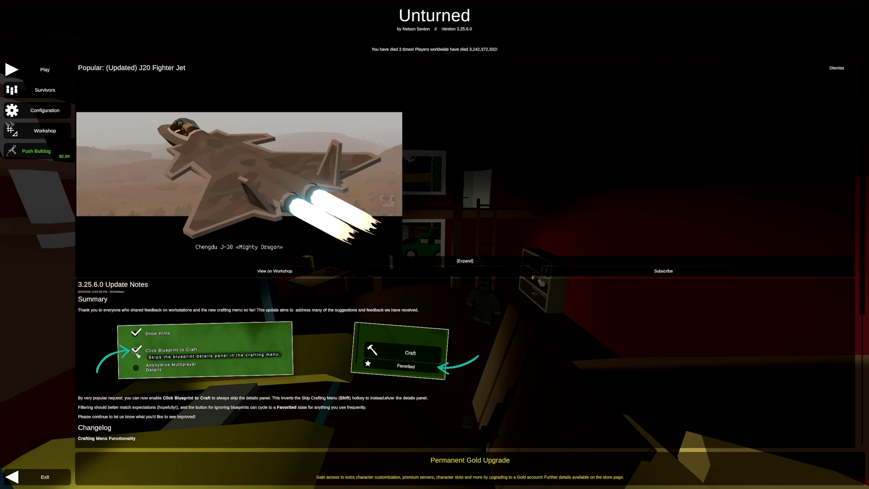
# Step: In Configuration > Options, turn inbound and outbound voice chat off and back on
pyautogui.click(31, 118)
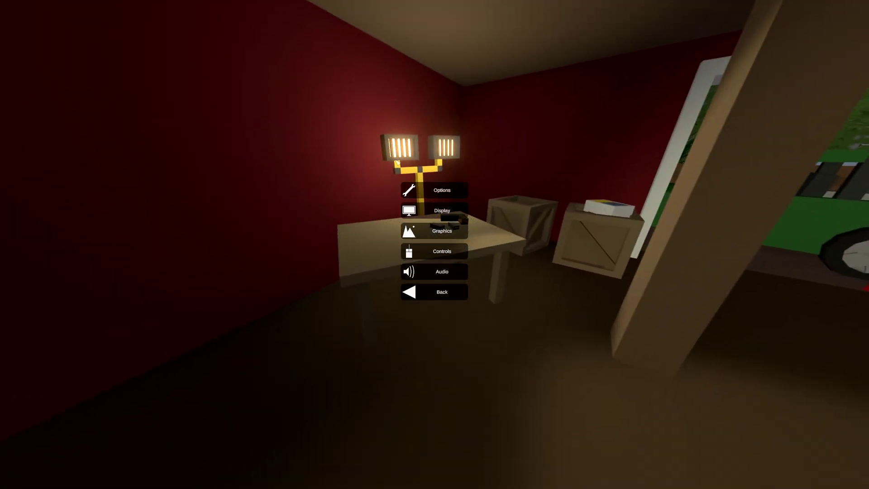
pyautogui.click(434, 188)
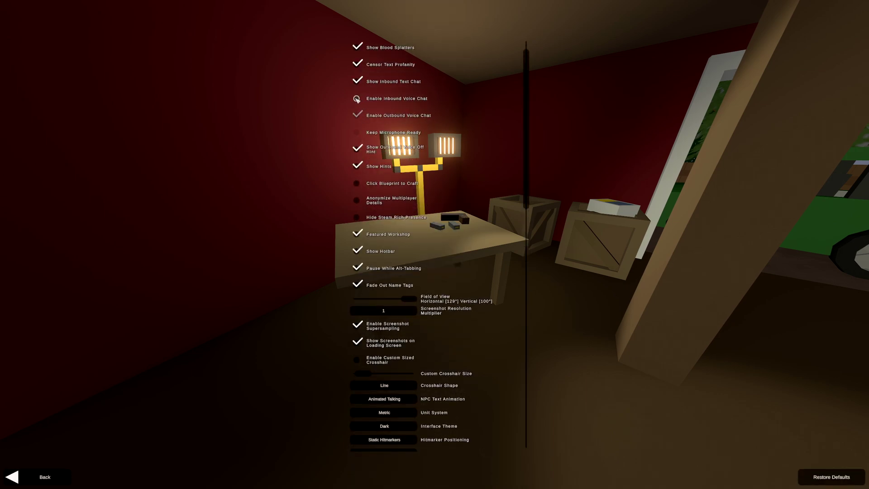
pyautogui.click(358, 117)
pyautogui.click(357, 99)
pyautogui.click(356, 99)
pyautogui.click(357, 116)
pyautogui.press('Escape')
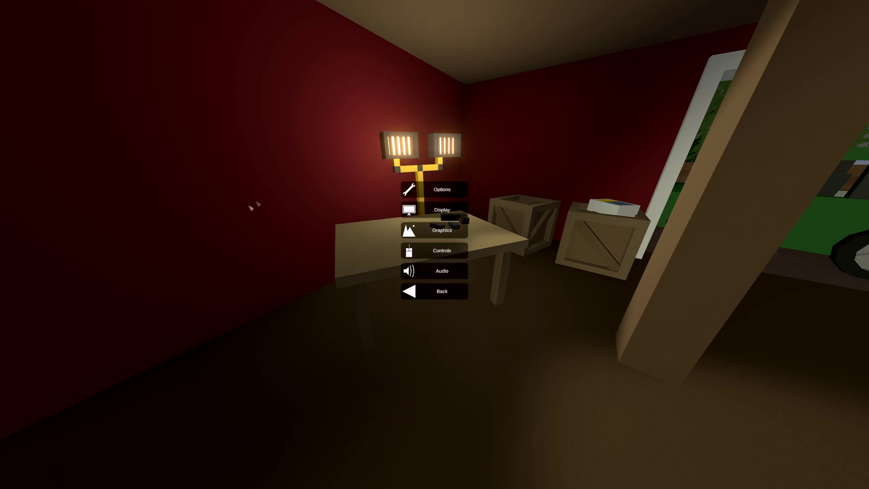
pyautogui.click(440, 252)
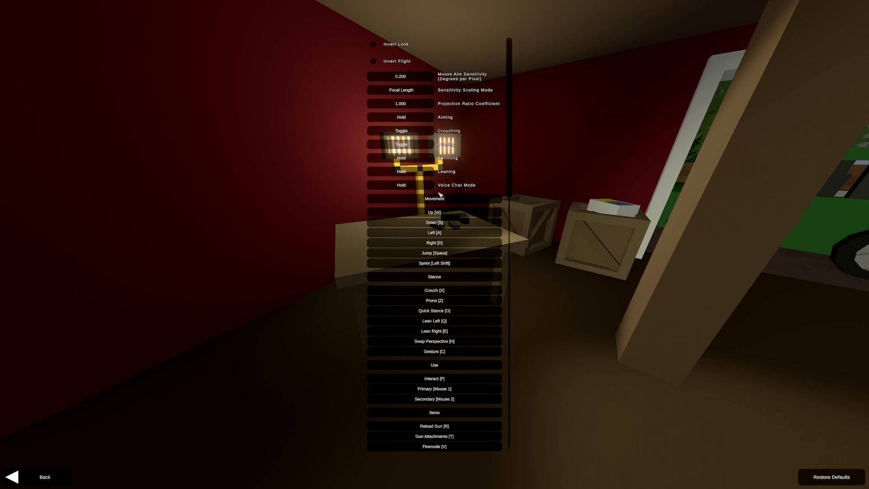
pyautogui.scroll(-1, 432, 222)
pyautogui.scroll(-5, 432, 222)
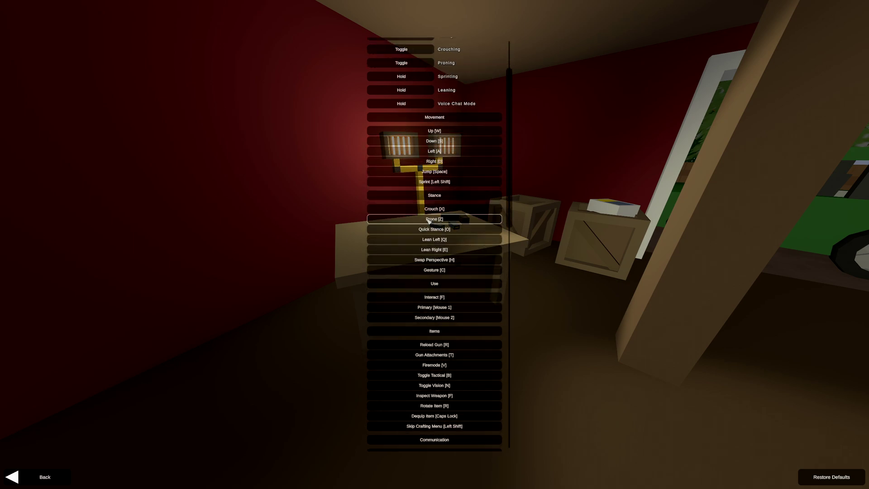
pyautogui.scroll(-6, 428, 222)
pyautogui.scroll(-5, 428, 221)
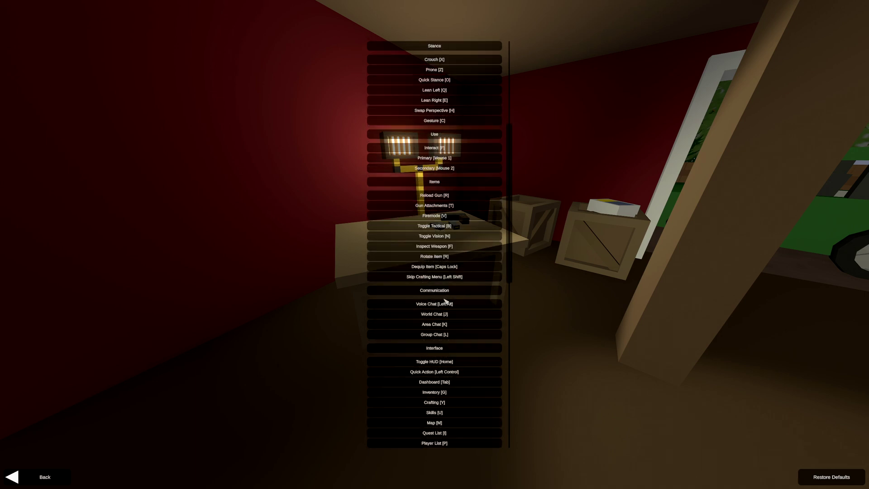
# Step: Back out of the configuration submenu to the main menu
pyautogui.press('Escape')
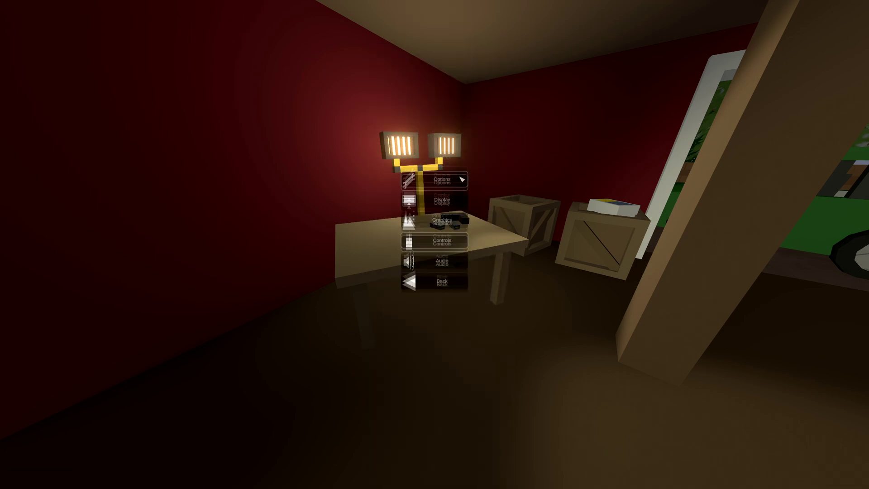